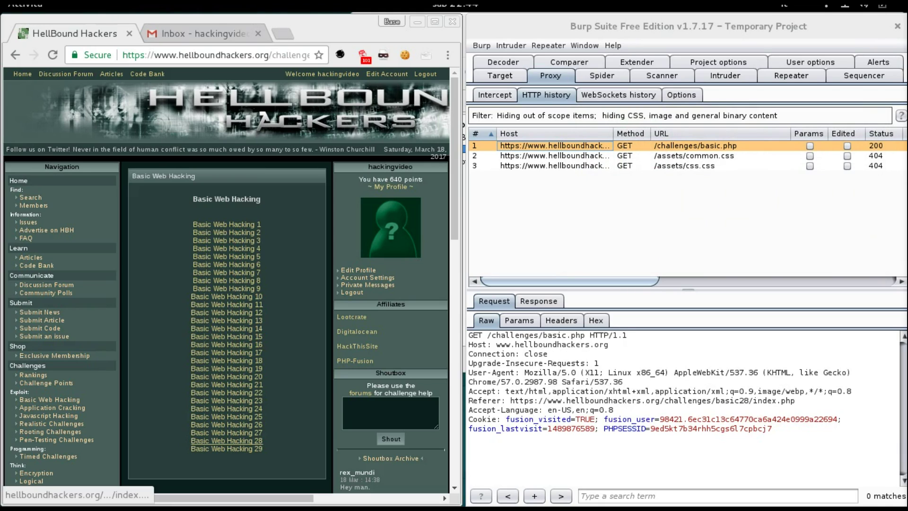
Open the Basic Web Hacking 28 challenge and read its description, with requests logged in proxy history.
{"action": "left_click", "coordinate": [226, 440]}
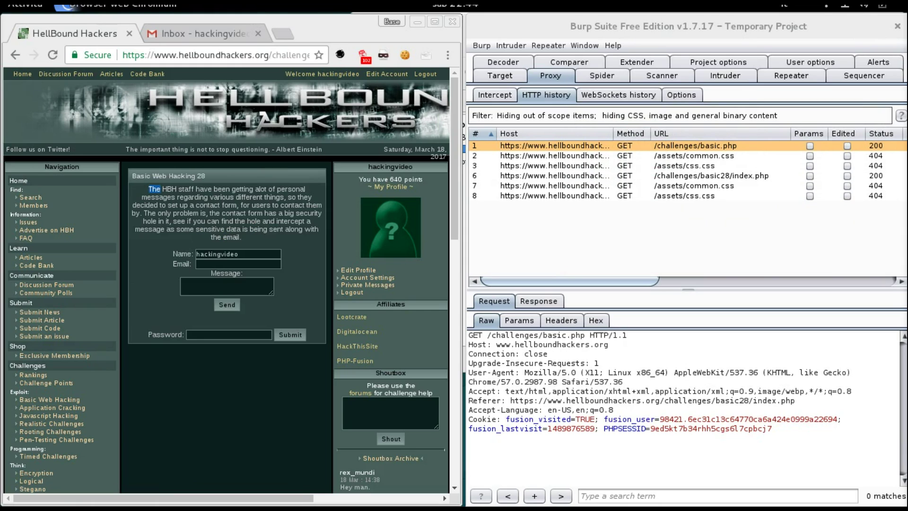
{"action": "left_click_drag", "start_coordinate": [148, 188], "coordinate": [323, 213]}
{"action": "left_click", "coordinate": [323, 213]}
{"action": "double_click", "coordinate": [169, 188]}
Submit the contact form with a test email and message, reaching the thank-you page.
{"action": "left_click", "coordinate": [238, 263]}
{"action": "type", "text": "pop"}
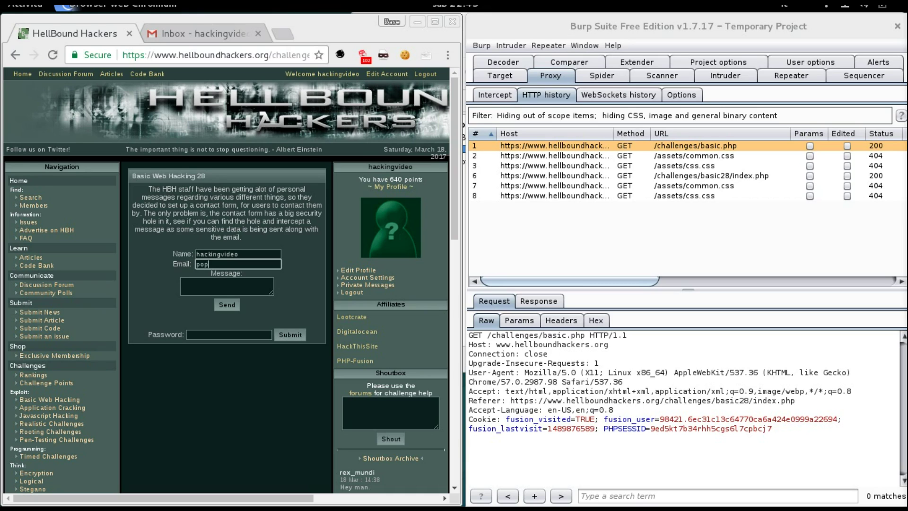
{"action": "type", "text": "opo@p"}
{"action": "type", "text": "opopo"}
{"action": "type", "text": ".com"}
{"action": "key", "text": "Tab"}
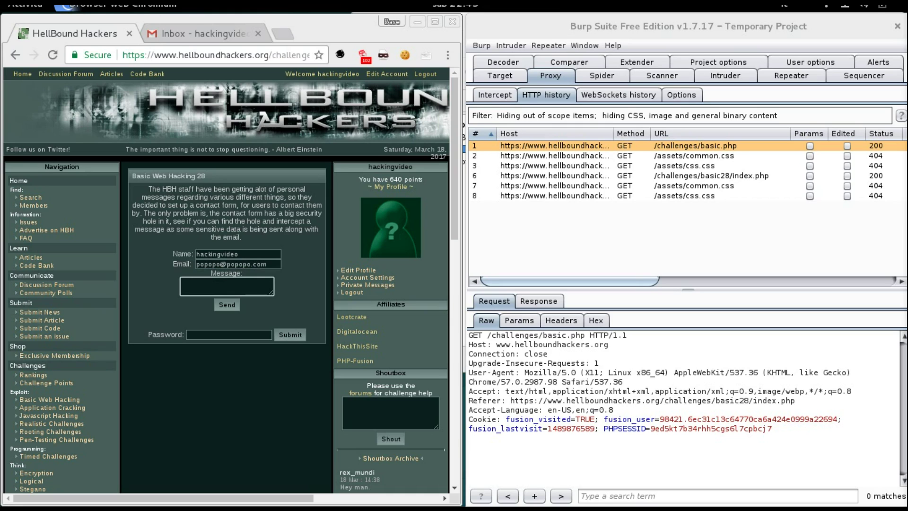
{"action": "key", "text": "alt+Tab"}
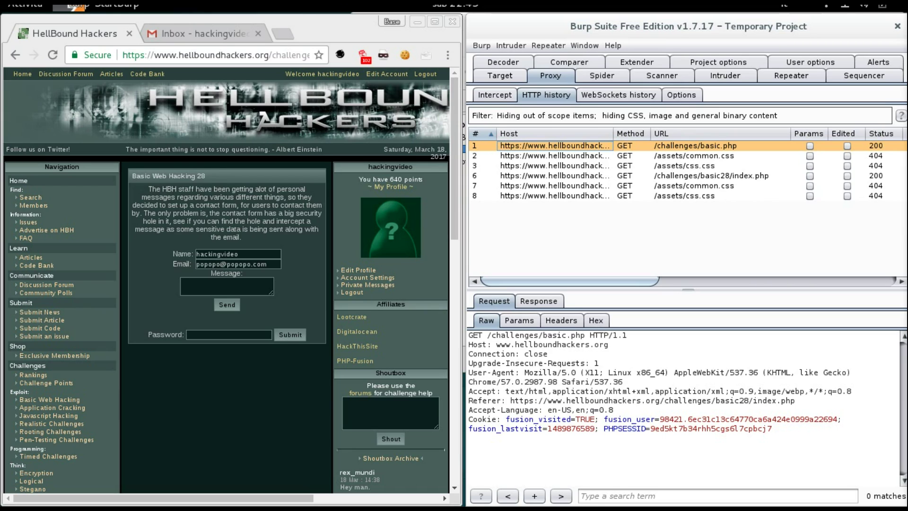
{"action": "left_click", "coordinate": [227, 286]}
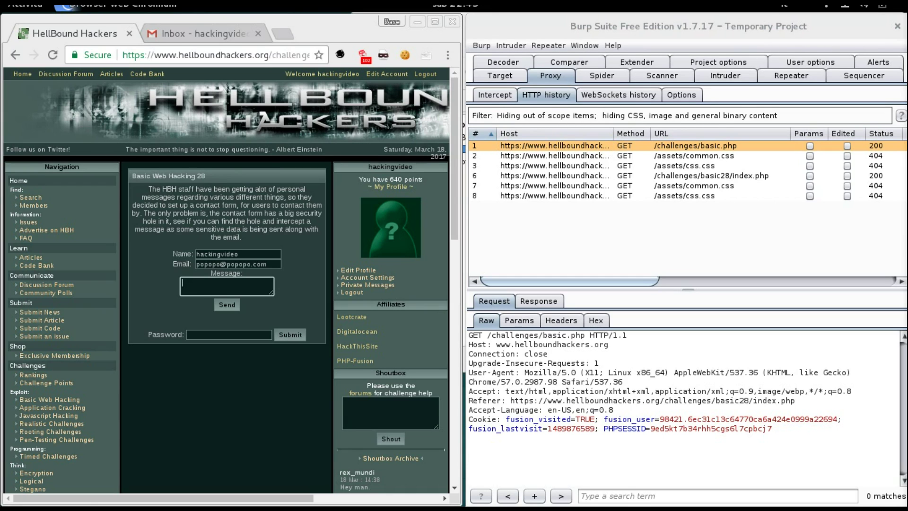
{"action": "type", "text": "opdosa"}
{"action": "type", "text": "pdoasp"}
{"action": "key", "text": "Tab"}
{"action": "key", "text": "Return"}
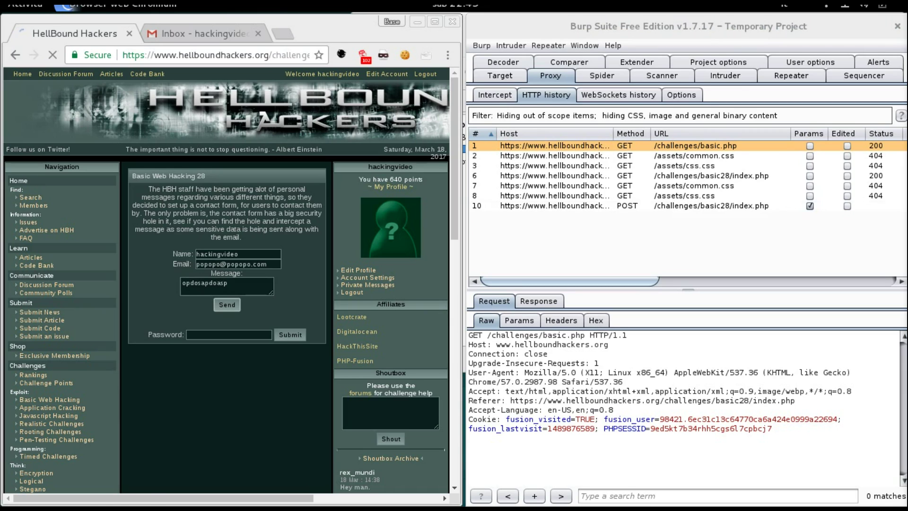
{"action": "left_click_drag", "start_coordinate": [198, 197], "coordinate": [299, 197]}
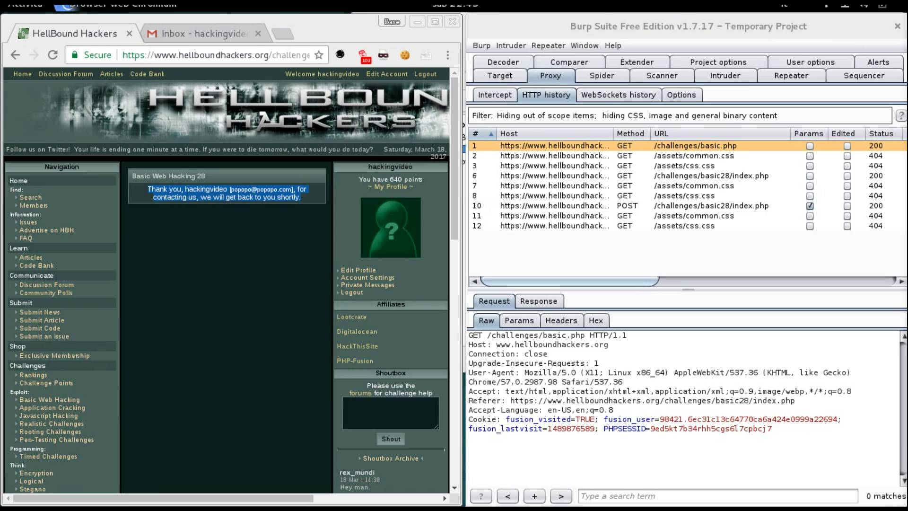
Send the captured basic28 POST to Repeater and widen the response pane.
{"action": "left_click", "coordinate": [300, 198]}
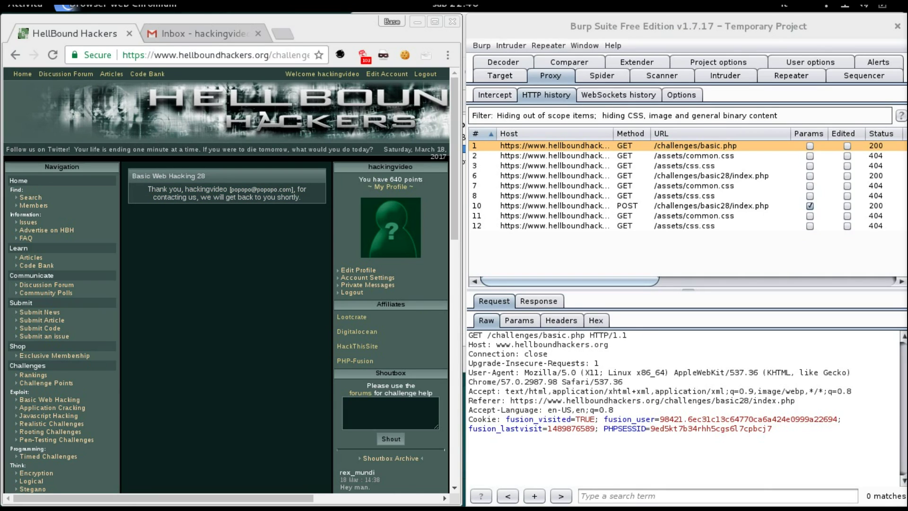
{"action": "left_click", "coordinate": [720, 205]}
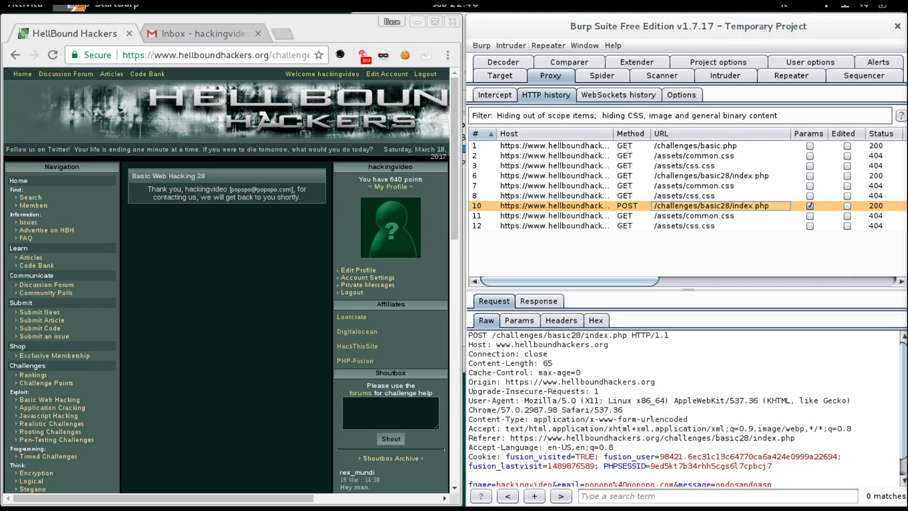
{"action": "right_click", "coordinate": [613, 255]}
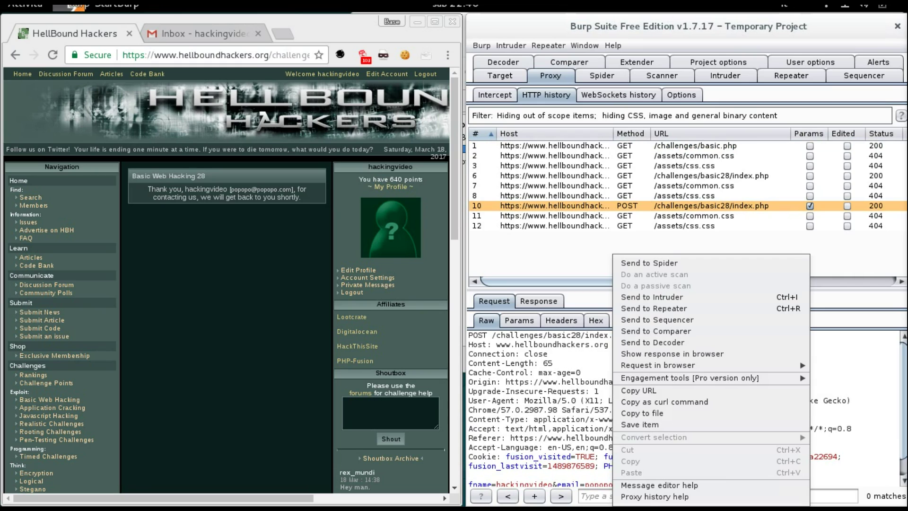
{"action": "left_click", "coordinate": [653, 308]}
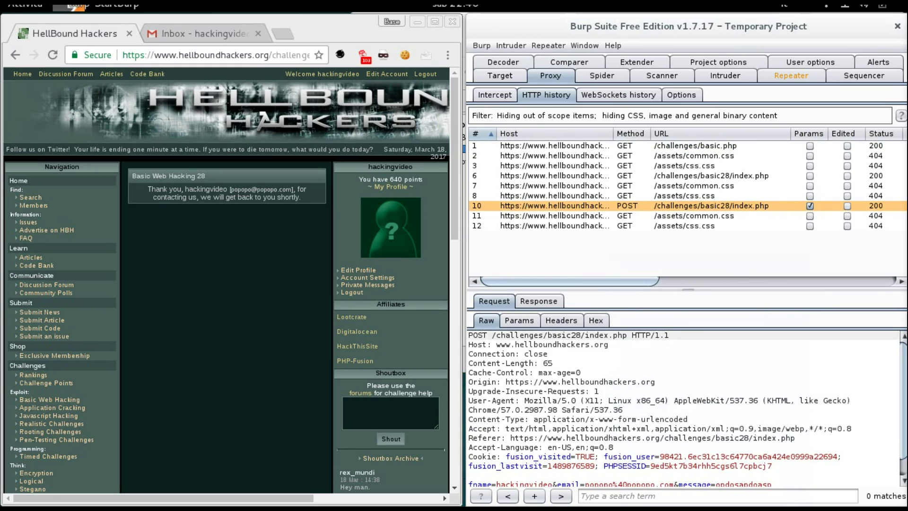
{"action": "key", "text": "ctrl+shift+r"}
{"action": "left_click_drag", "start_coordinate": [839, 311], "coordinate": [732, 310]}
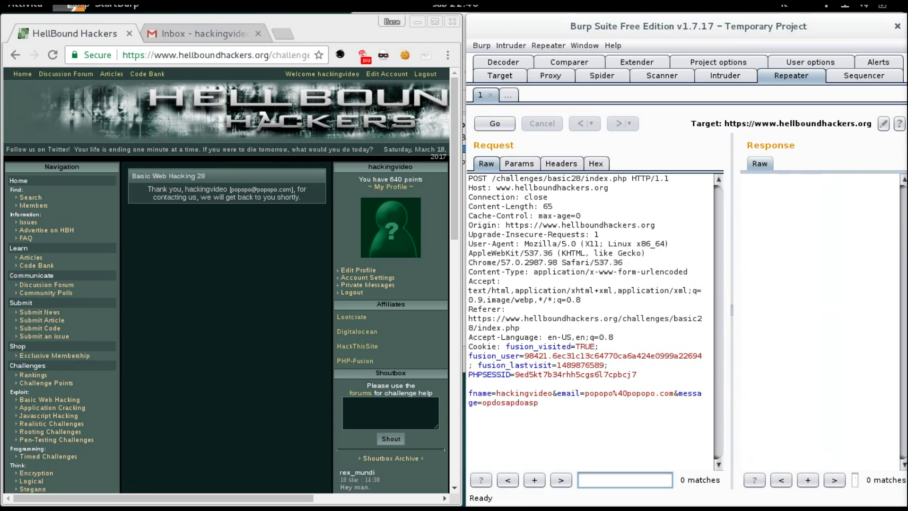
{"action": "left_click", "coordinate": [553, 393]}
{"action": "double_click", "coordinate": [554, 393]}
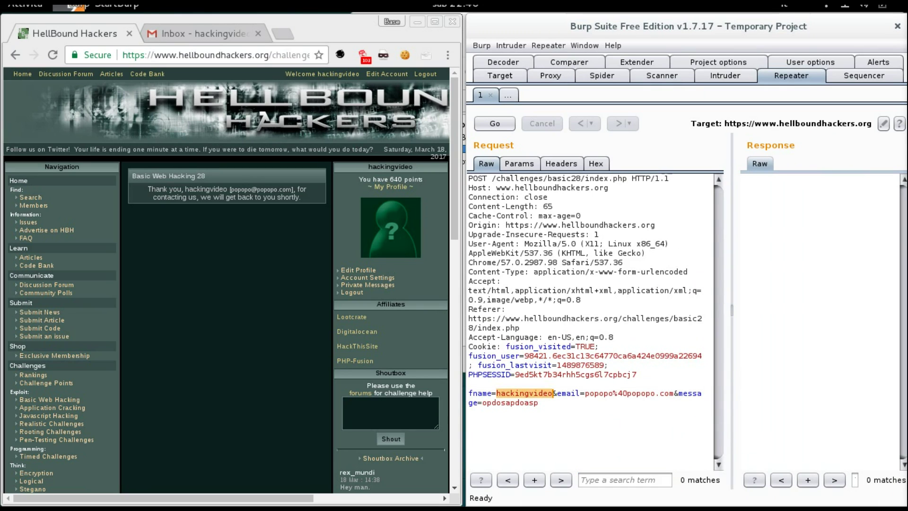
{"action": "left_click_drag", "start_coordinate": [585, 393], "coordinate": [674, 393]}
{"action": "key", "text": "ctrl+c"}
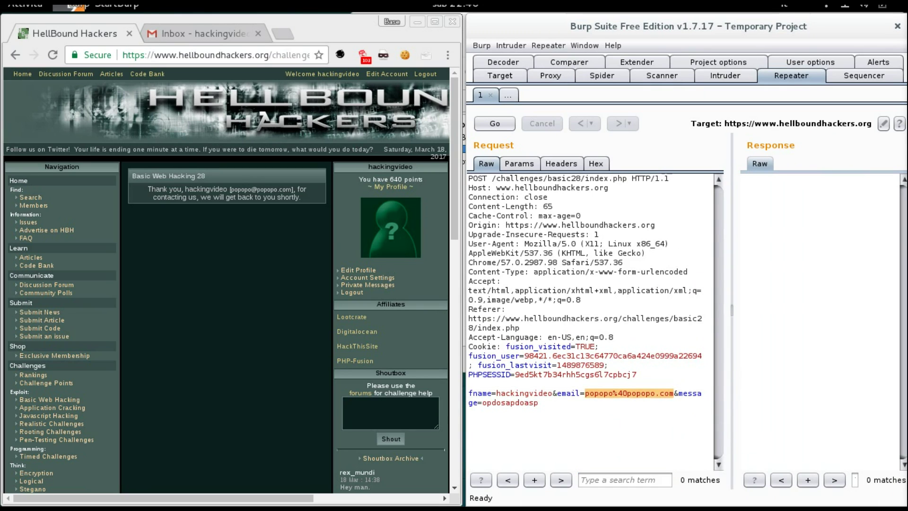
{"action": "double_click", "coordinate": [553, 393]}
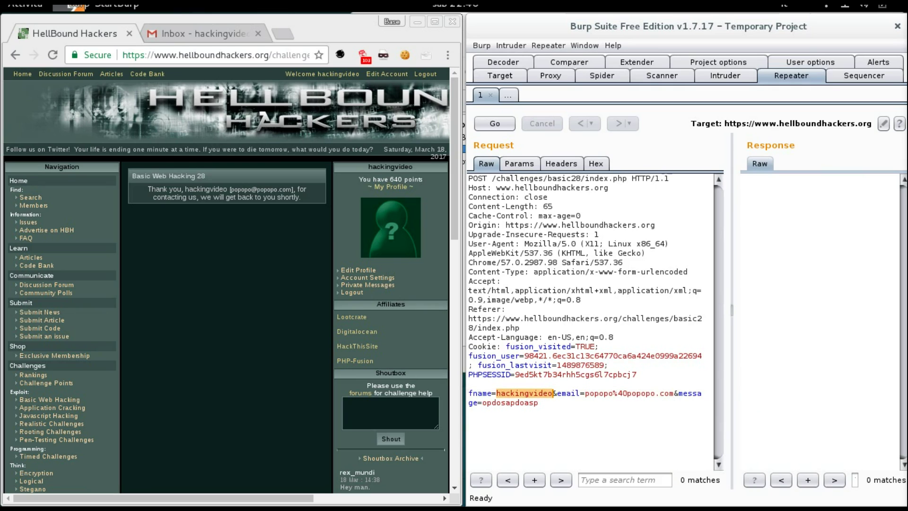
{"action": "key", "text": "ctrl+End"}
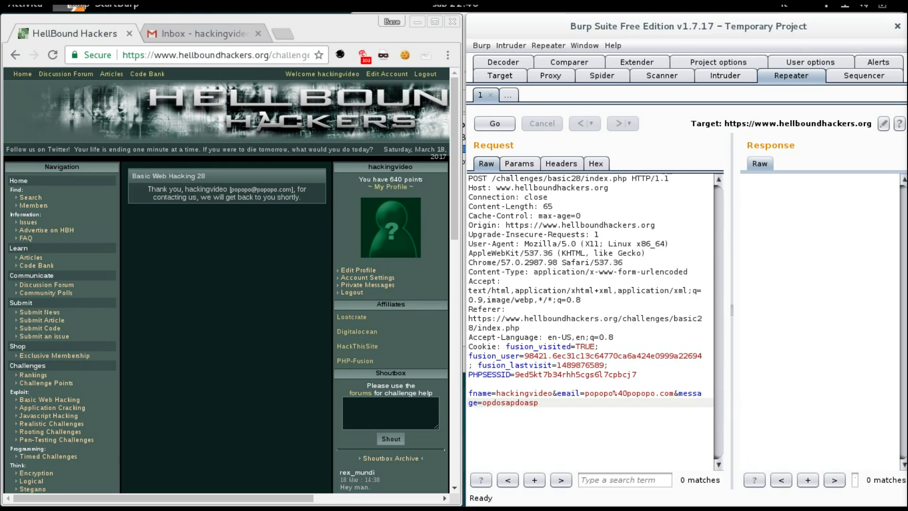
{"action": "left_click_drag", "start_coordinate": [148, 189], "coordinate": [301, 197]}
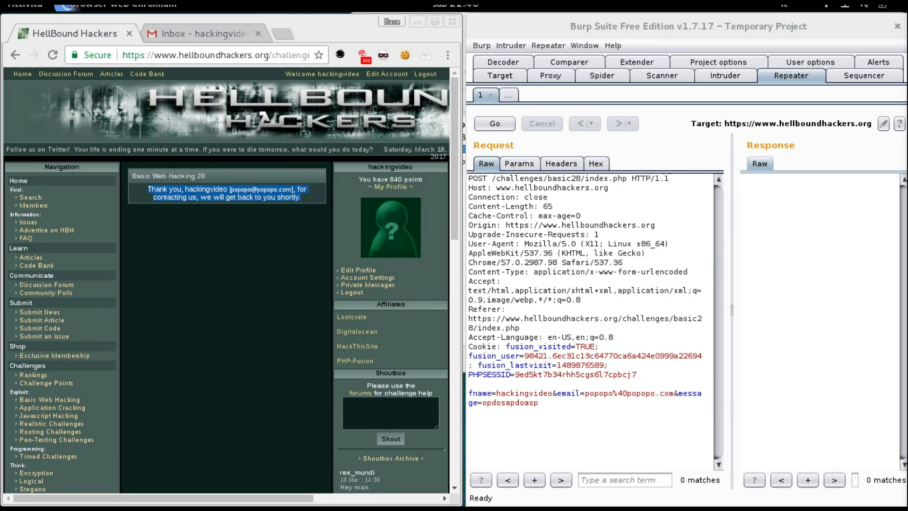
{"action": "left_click", "coordinate": [301, 197]}
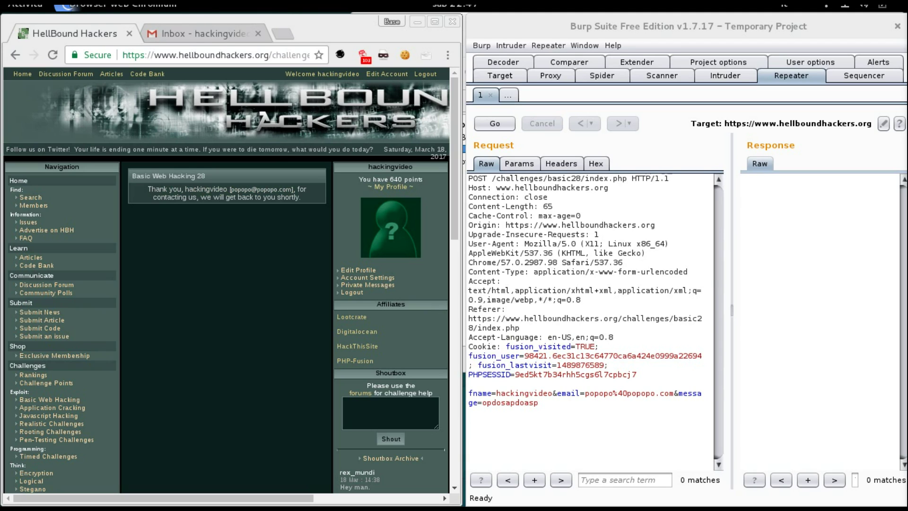
{"action": "left_click", "coordinate": [671, 394]}
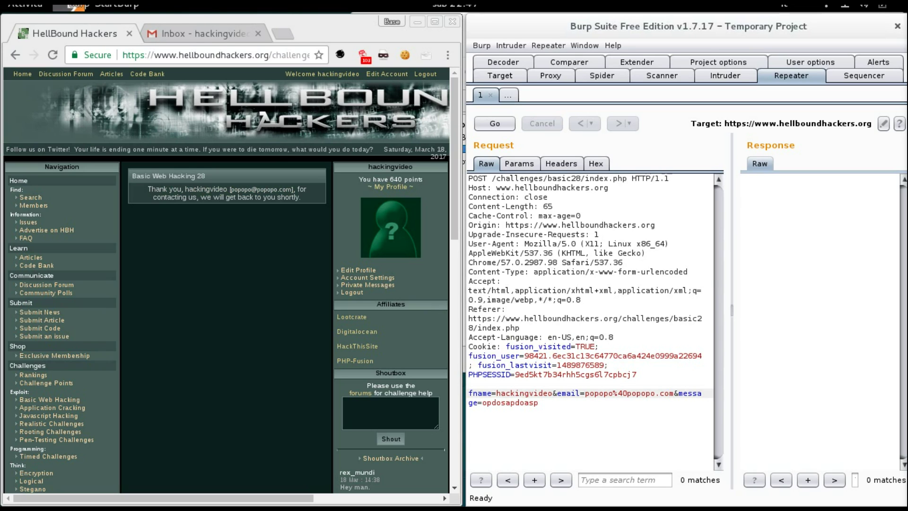
Complete the Bcc header with the Gmail address and add two blank lines after the body.
{"action": "key", "text": "Right"}
{"action": "type", "text": "%"}
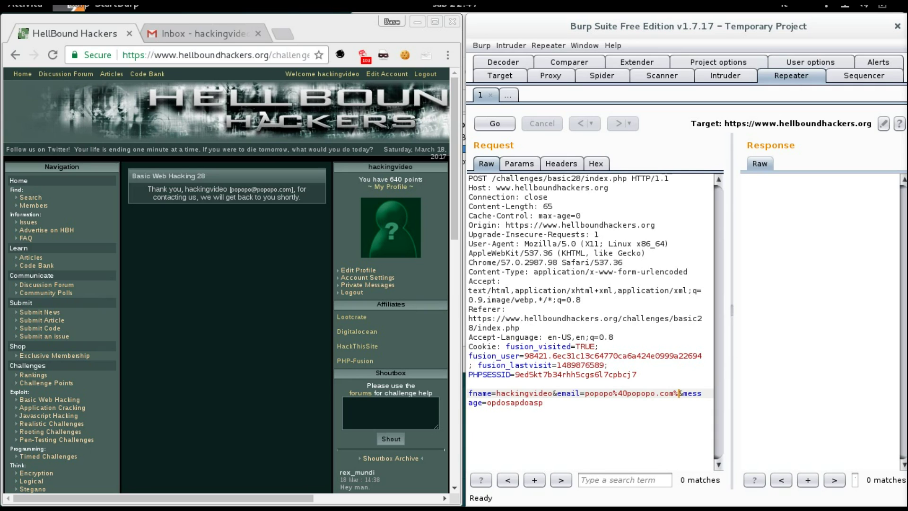
{"action": "type", "text": "0"}
{"action": "type", "text": "d"}
{"action": "type", "text": "%0a"}
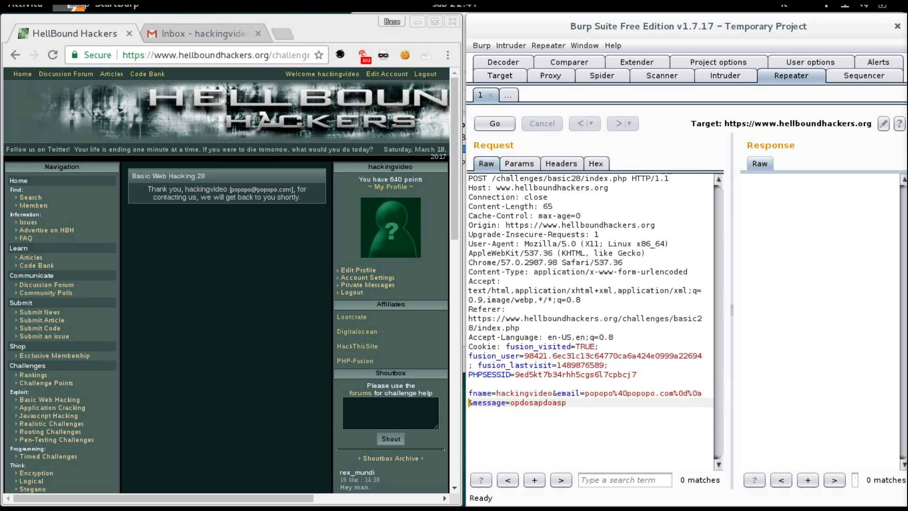
{"action": "type", "text": "B"}
{"action": "type", "text": "cc:"}
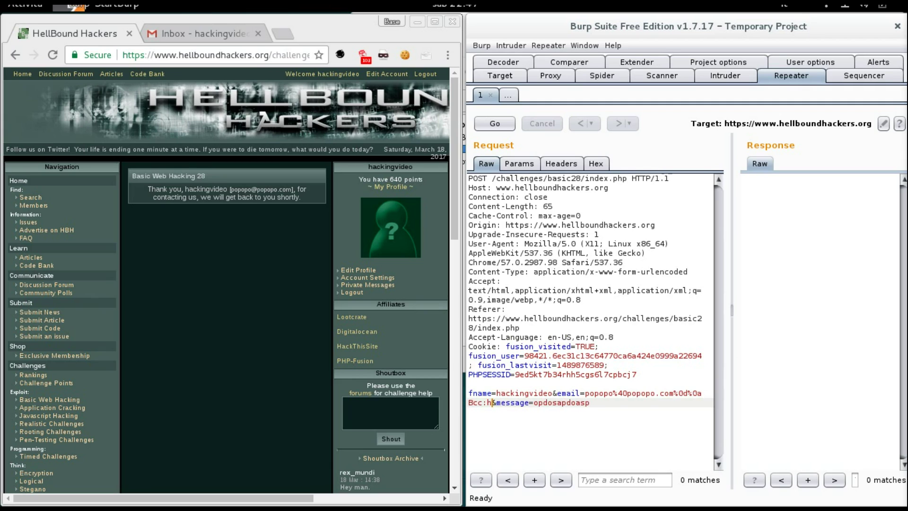
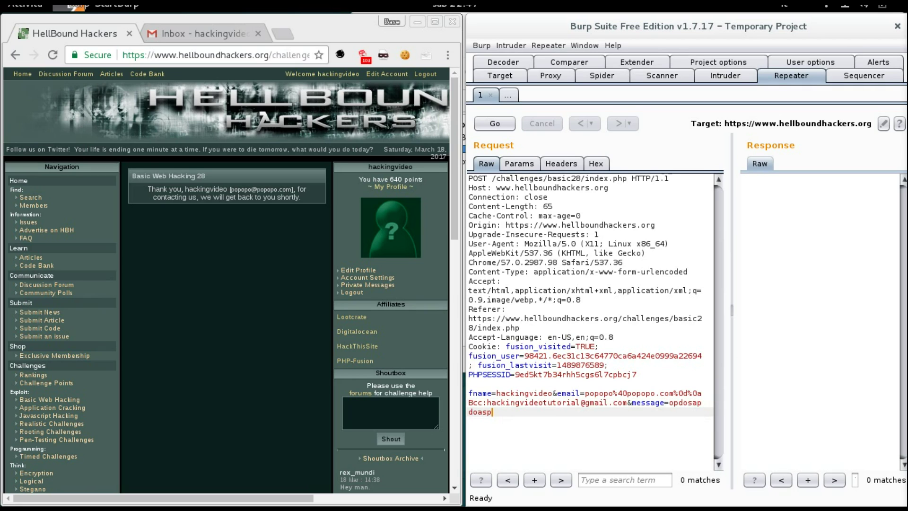
{"action": "key", "text": "Return"}
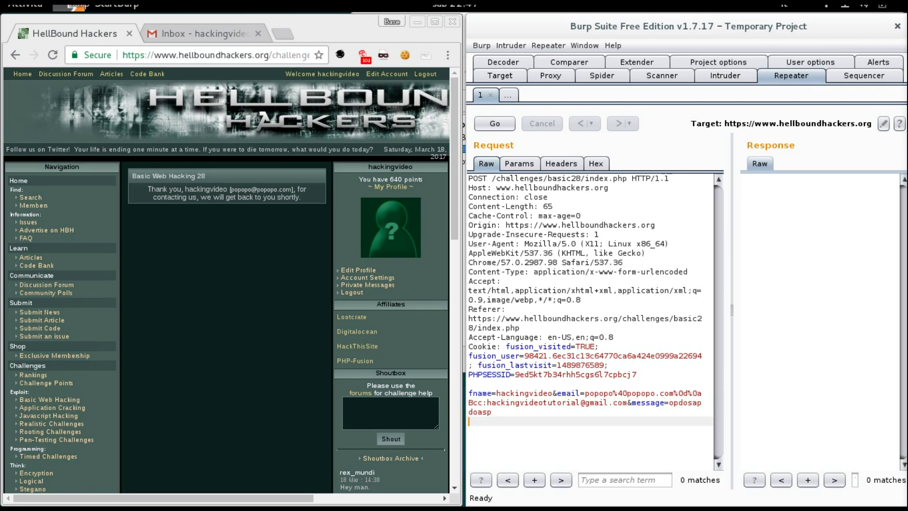
{"action": "key", "text": "Return"}
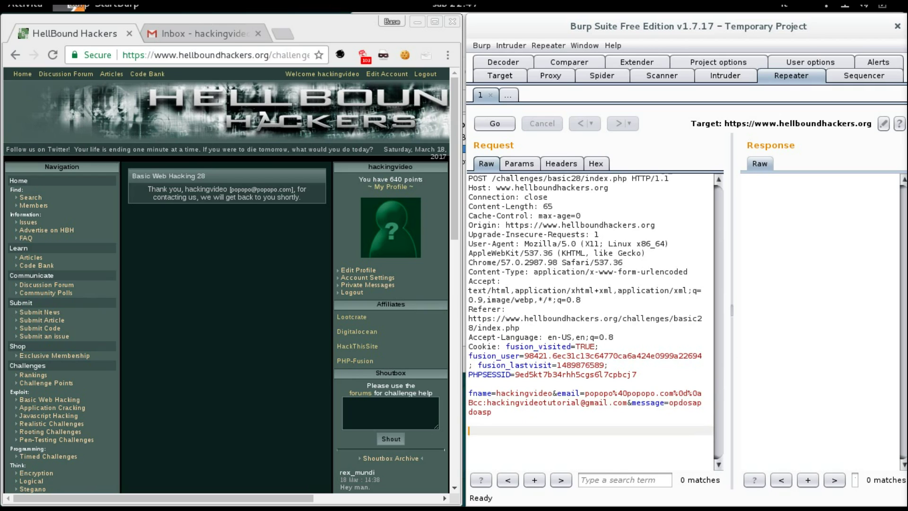
{"action": "type", "text": "TO:"}
{"action": "left_click", "coordinate": [585, 393]}
{"action": "left_click_drag", "start_coordinate": [584, 393], "coordinate": [676, 393]}
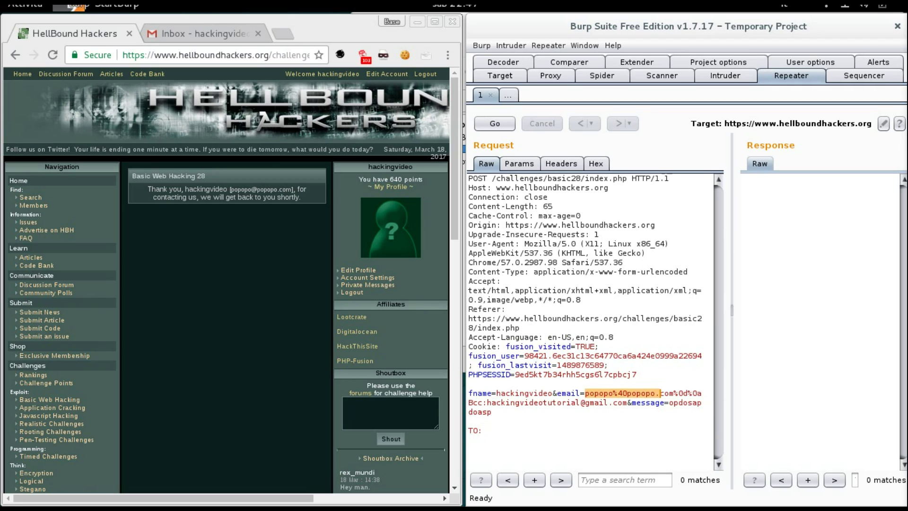
{"action": "key", "text": "ctrl+End"}
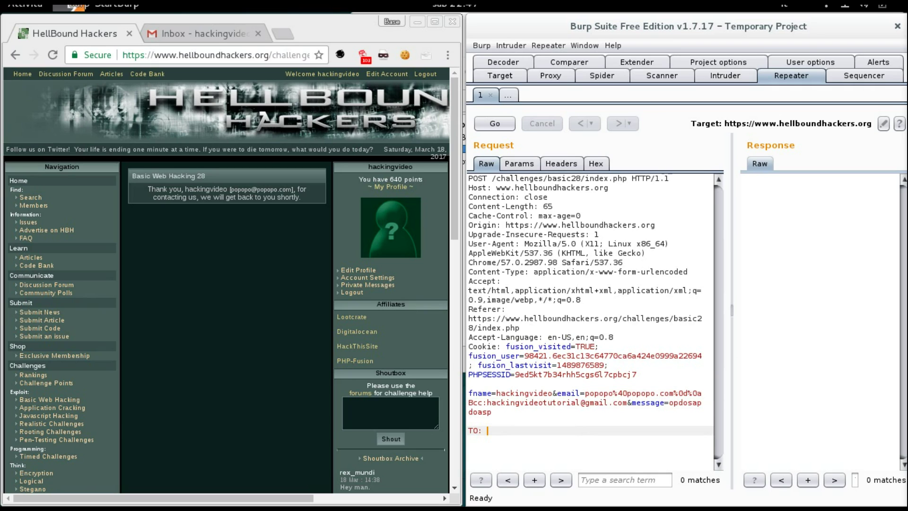
{"action": "key", "text": "ctrl+v"}
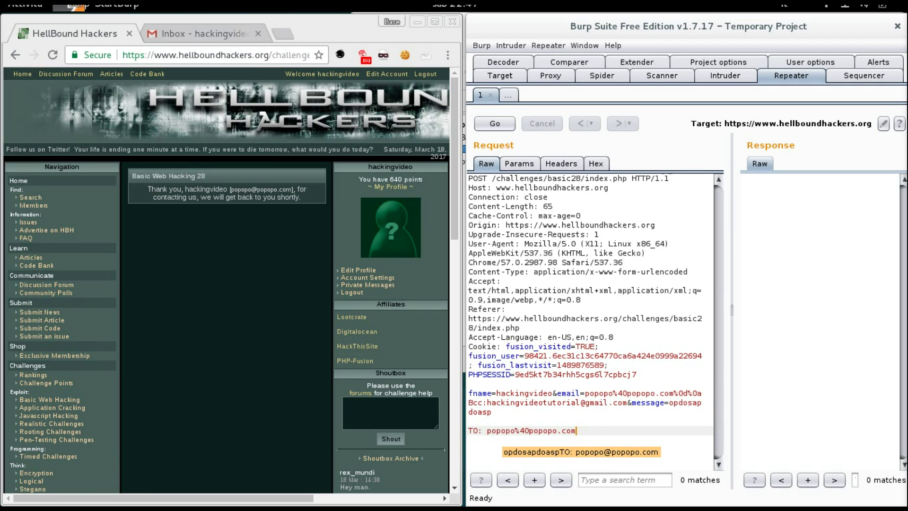
{"action": "type", "text": "<"}
{"action": "key", "text": "BackSpace"}
{"action": "key", "text": "Return"}
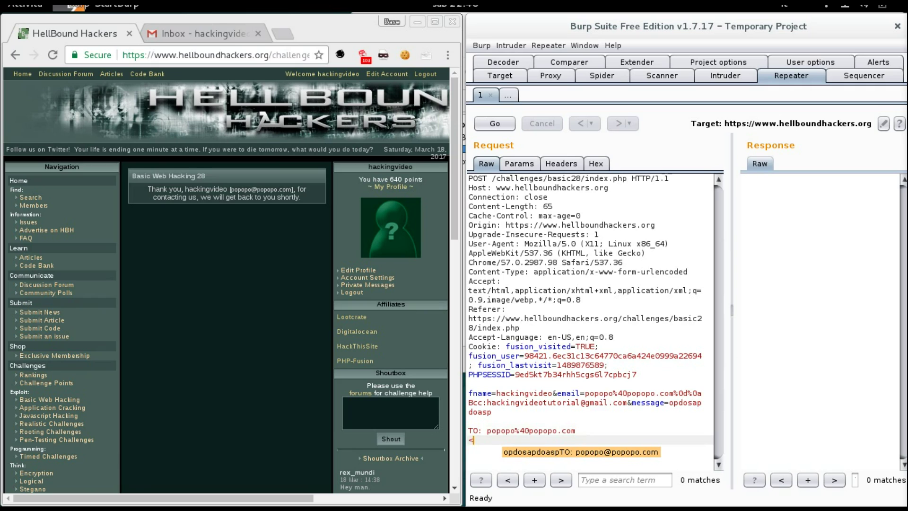
{"action": "type", "text": "<INJECTION>"}
{"action": "key", "text": "Return"}
{"action": "type", "text": "DAT"}
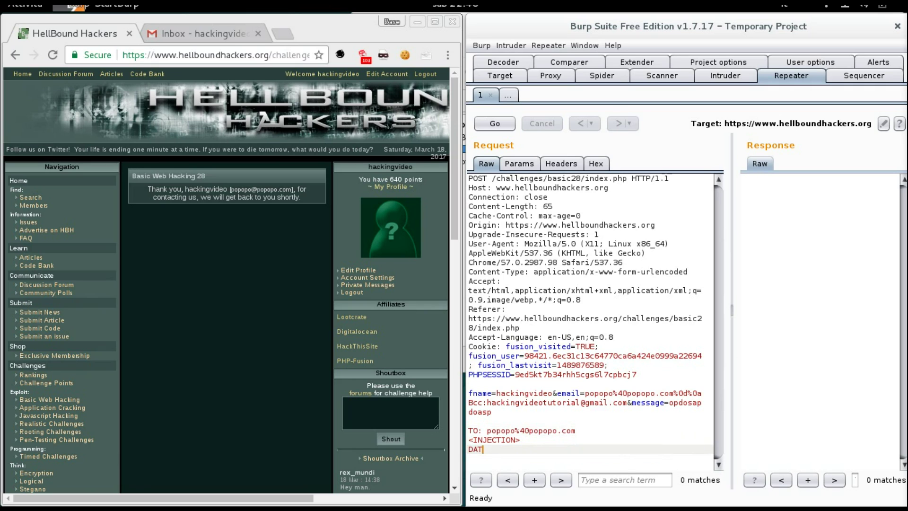
{"action": "type", "text": "A:"}
{"action": "type", "text": " <"}
{"action": "key", "text": "BackSpace"}
{"action": "key", "text": "Up"}
{"action": "key", "text": "End"}
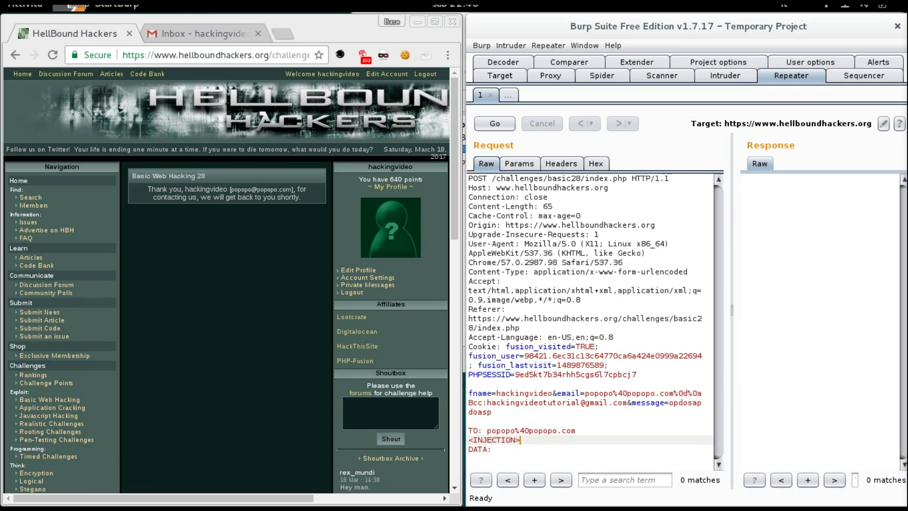
{"action": "key", "text": "shift+Right"}
{"action": "key", "text": "shift+Up"}
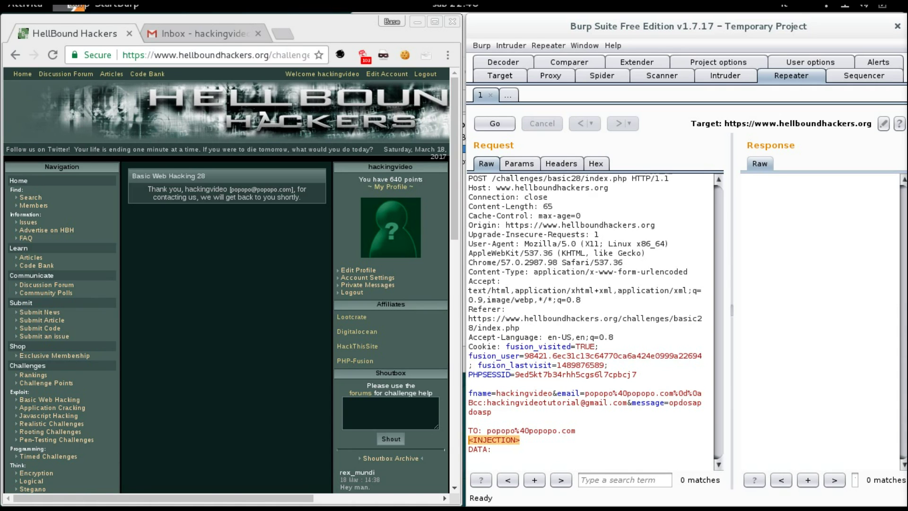
{"action": "key", "text": "BackSpace"}
{"action": "type", "text": "Bcc:"}
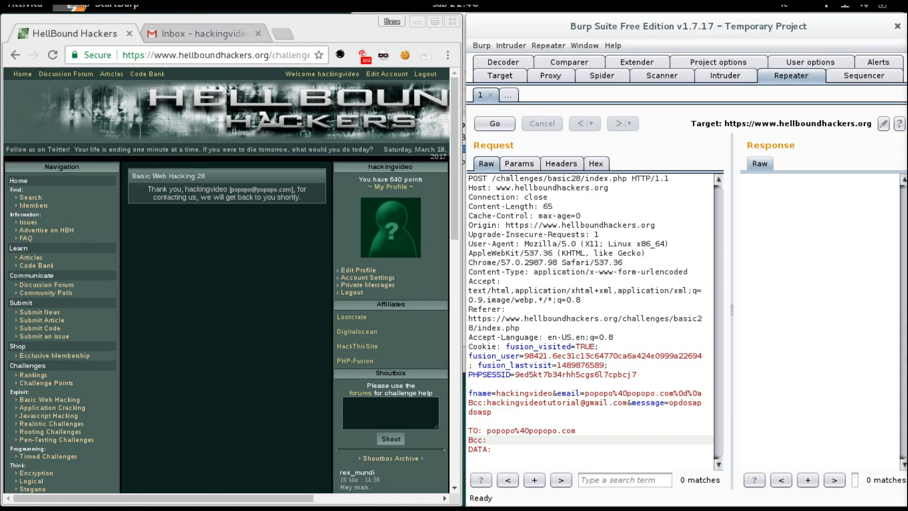
{"action": "type", "text": "dhasdhah"}
{"action": "key", "text": "ctrl+z"}
{"action": "key", "text": "ctrl+z"}
{"action": "key", "text": "ctrl+z"}
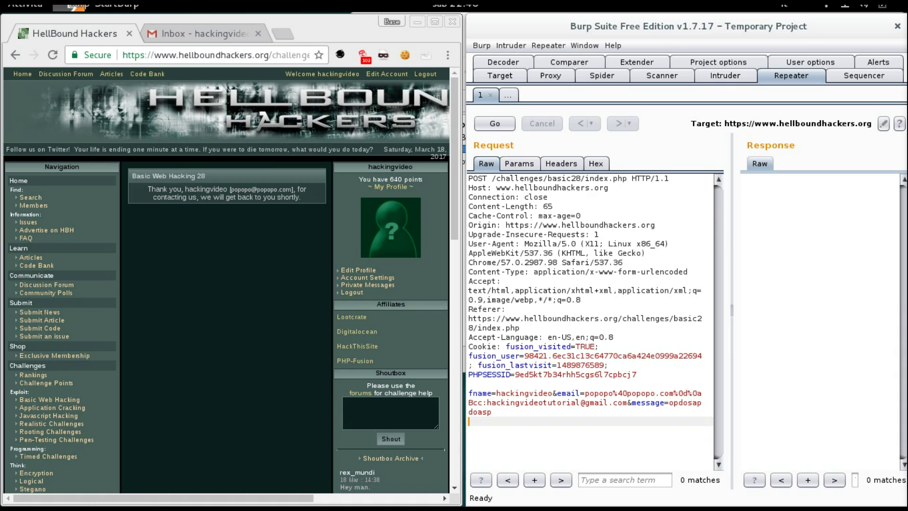
Resend the Bcc-injected request without the trailing line, view the rendered response, then check Gmail.
{"action": "key", "text": "BackSpace"}
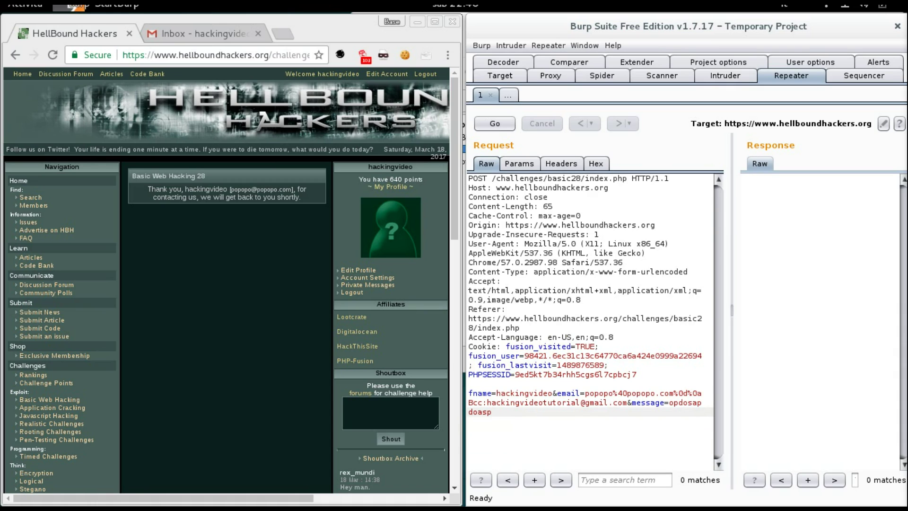
{"action": "left_click", "coordinate": [495, 123]}
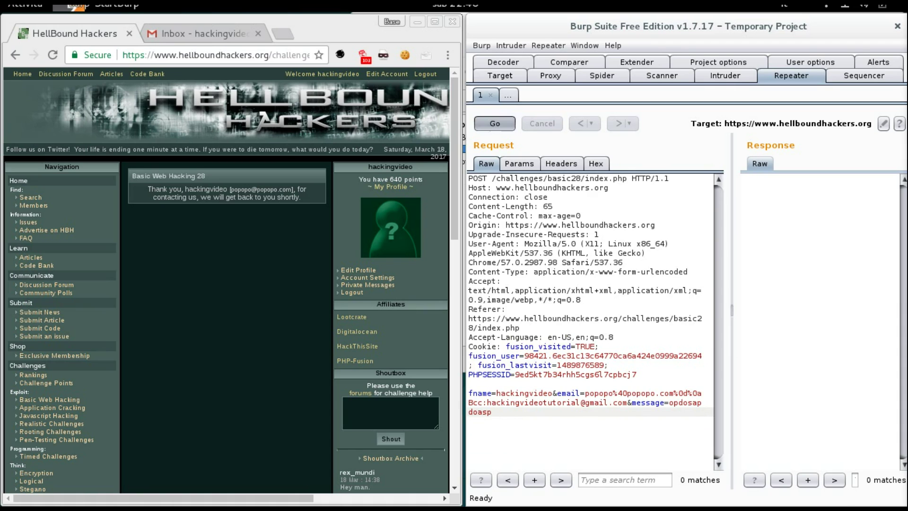
{"action": "left_click", "coordinate": [871, 163]}
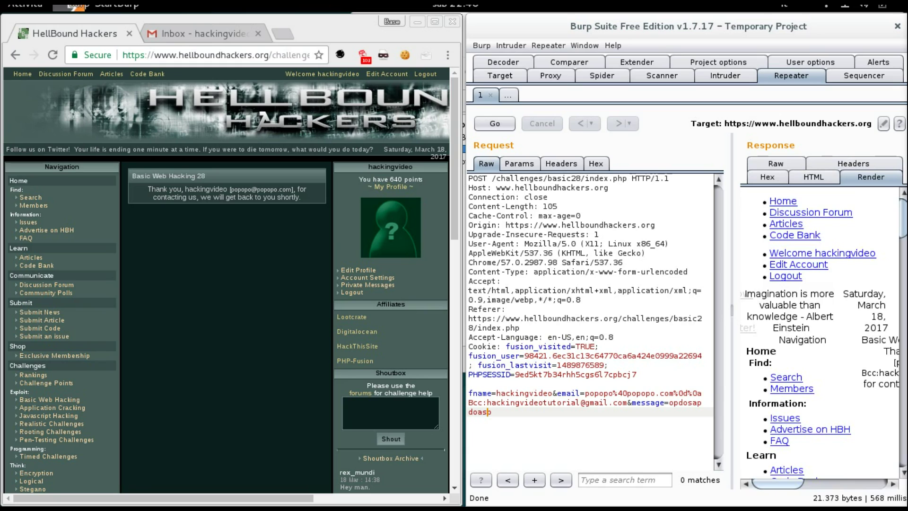
{"action": "scroll", "coordinate": [819, 340], "scroll_direction": "right", "scroll_amount": 5}
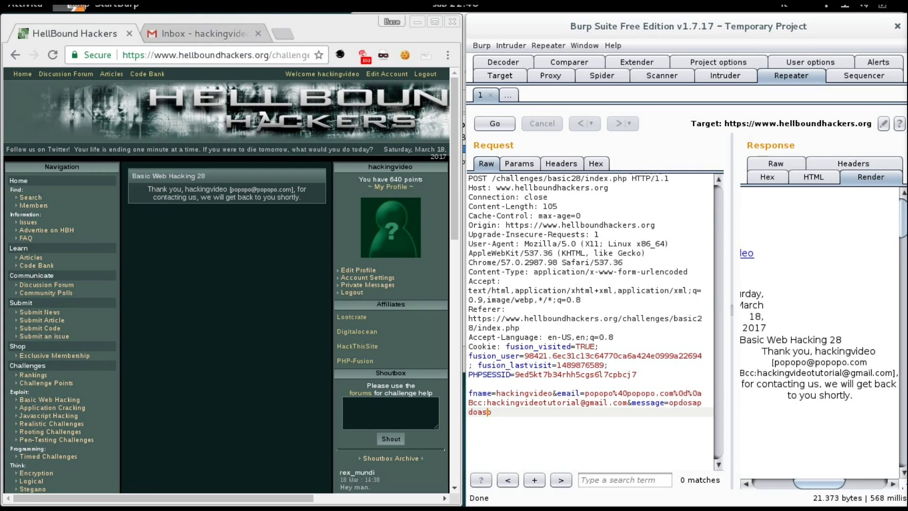
{"action": "left_click_drag", "start_coordinate": [486, 402], "coordinate": [629, 402]}
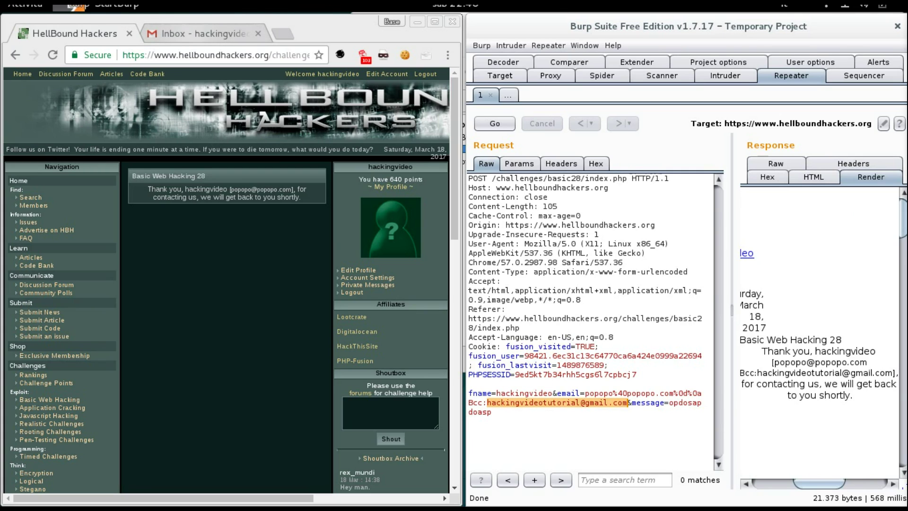
{"action": "key", "text": "ctrl+Tab"}
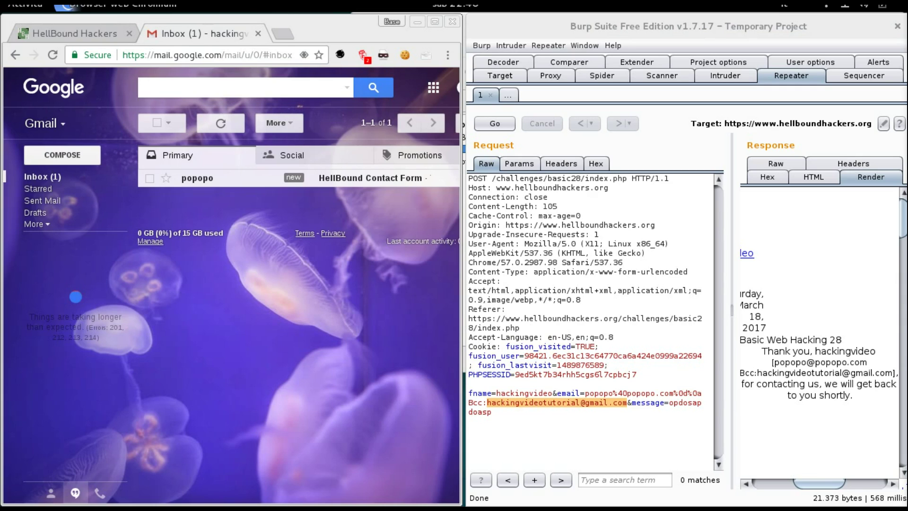
{"action": "key", "text": "Return"}
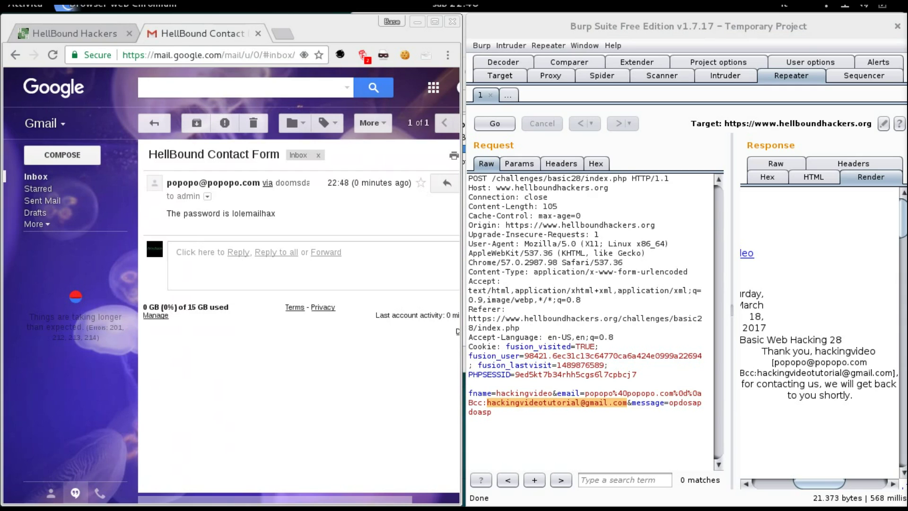
{"action": "left_click", "coordinate": [76, 297]}
Go back to the Basic Web Hacking 28 form and submit the password lolemailhax.
{"action": "key", "text": "ctrl+Page_Up"}
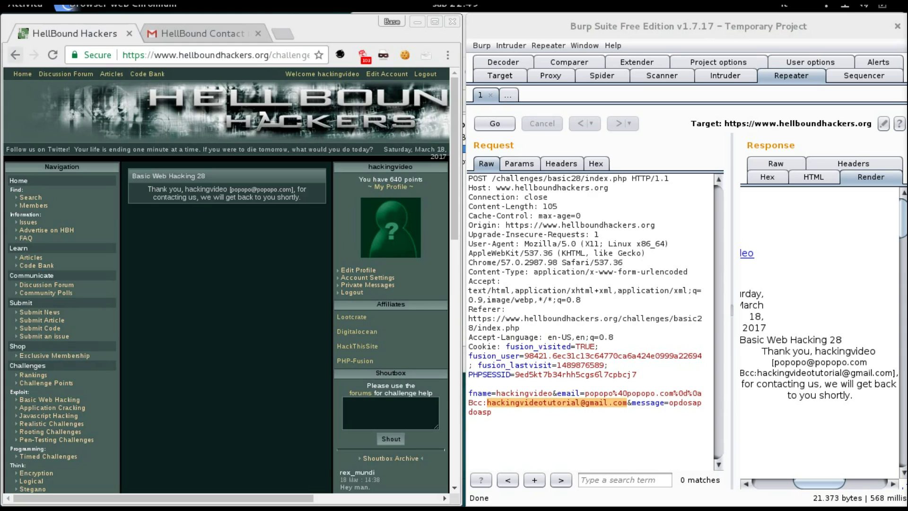
{"action": "key", "text": "alt+Left"}
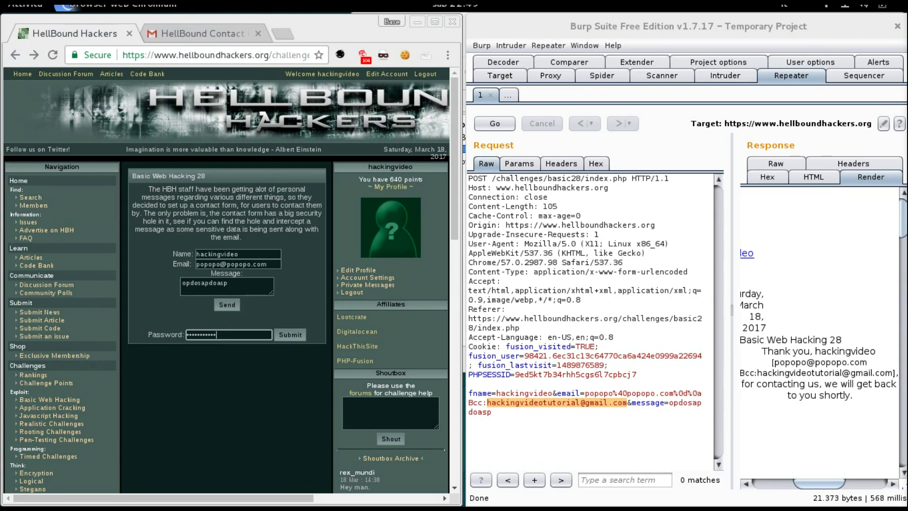
{"action": "key", "text": "Tab"}
{"action": "key", "text": "Return"}
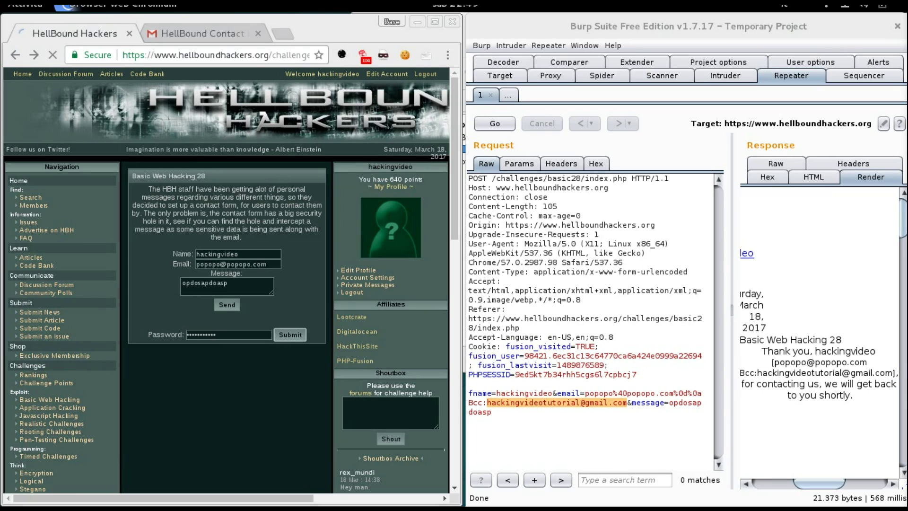